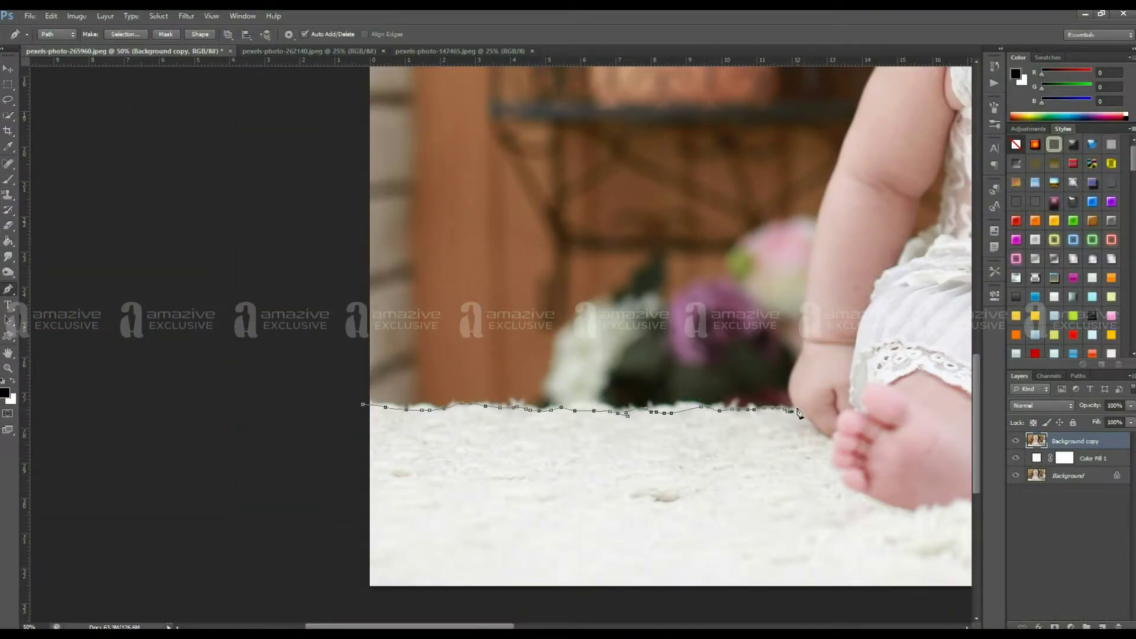
Trace Pen anchors around the baby's arm and along the bonnet's edge.
left_click_drag(815, 265, 437, 426)
scroll(554, 238, "up", 3)
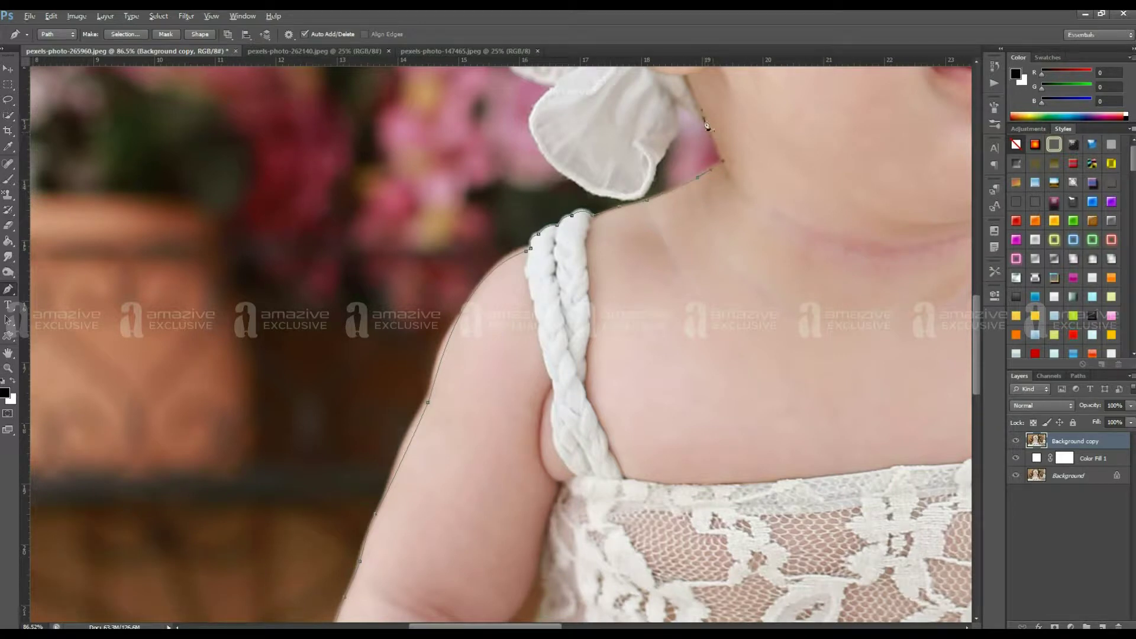
scroll(571, 183, "down", 2)
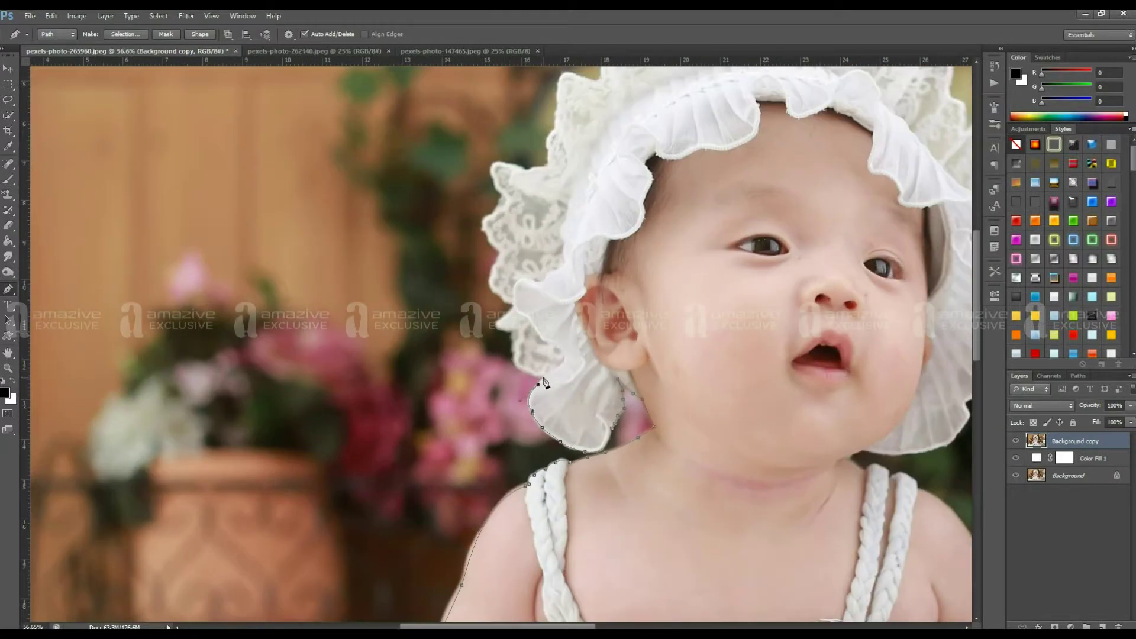
scroll(516, 312, "up", 2)
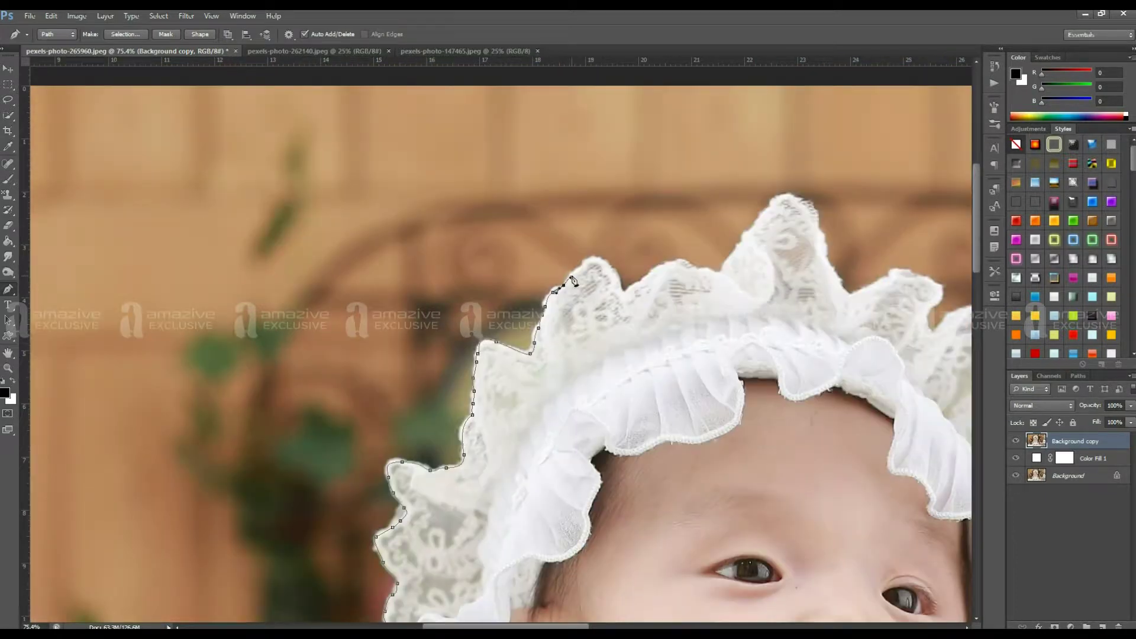
left_click_drag(944, 298, 576, 306)
left_click(558, 328)
left_click(566, 342)
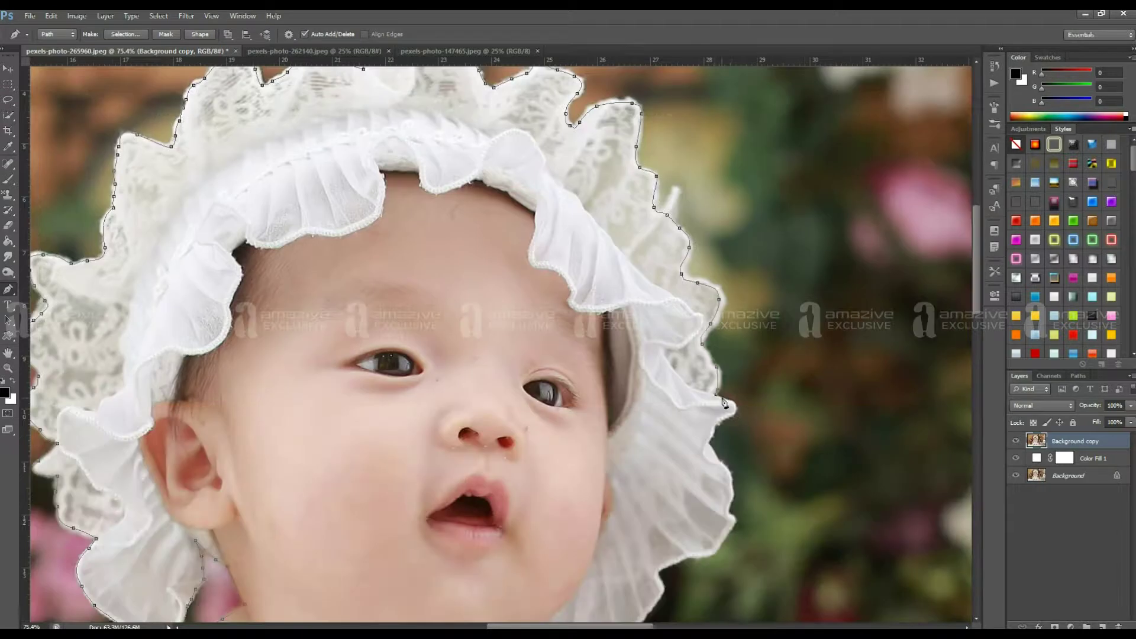
scroll(723, 403, "up", 3)
left_click(722, 458)
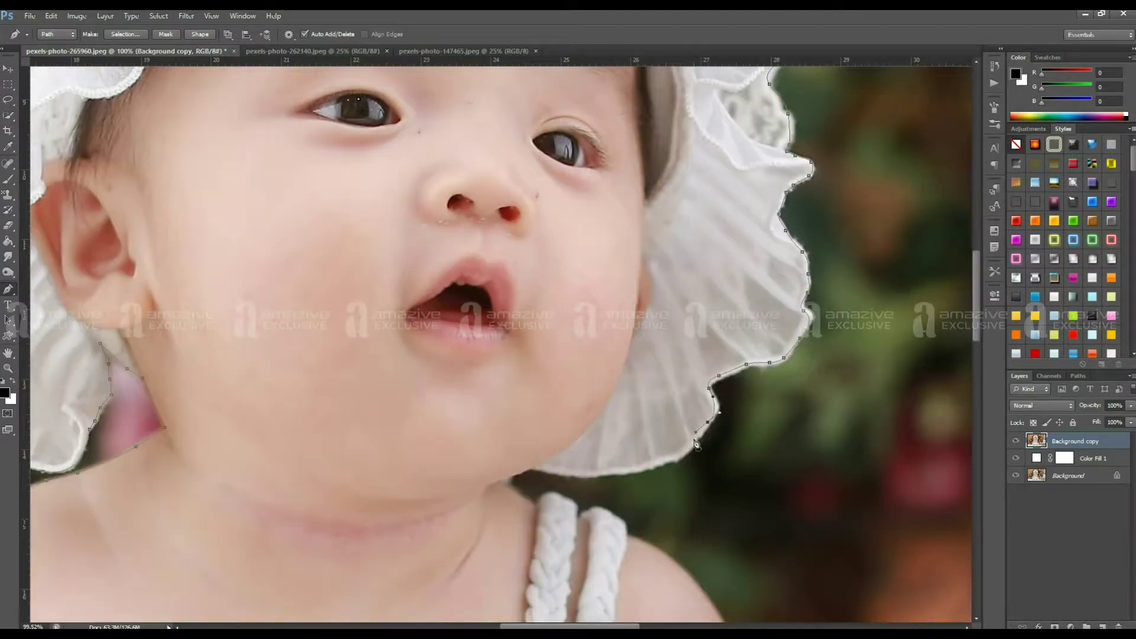
left_click_drag(696, 444, 761, 325)
scroll(646, 381, "down", 3)
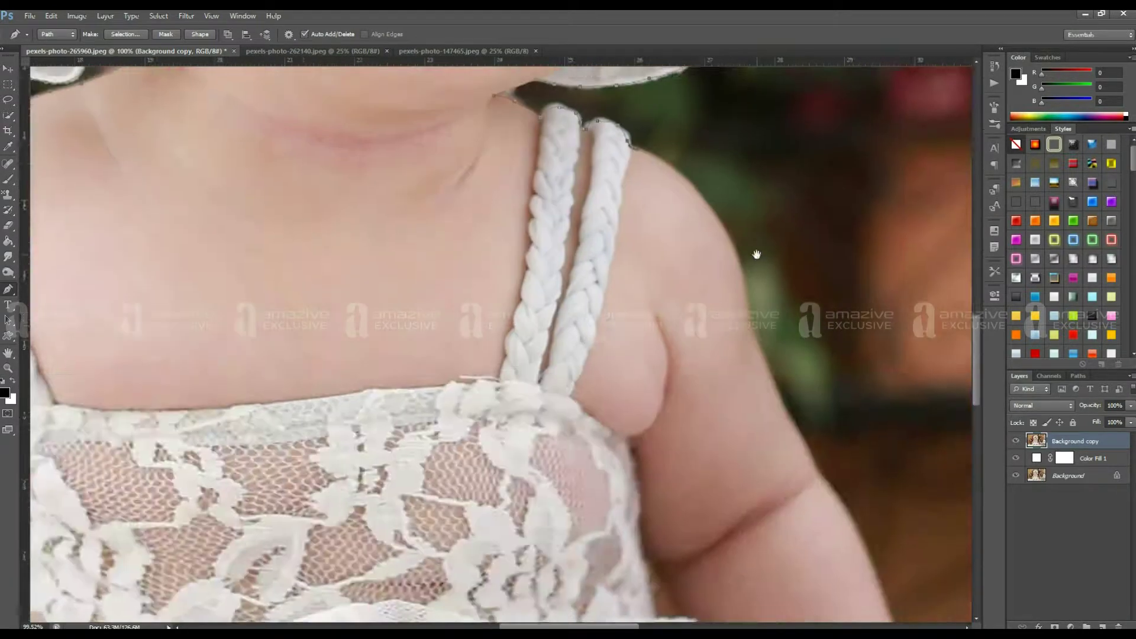
Continue the path down around the baby's hand, lower dress and legs.
left_click_drag(743, 248, 747, 155)
scroll(796, 284, "up", 2)
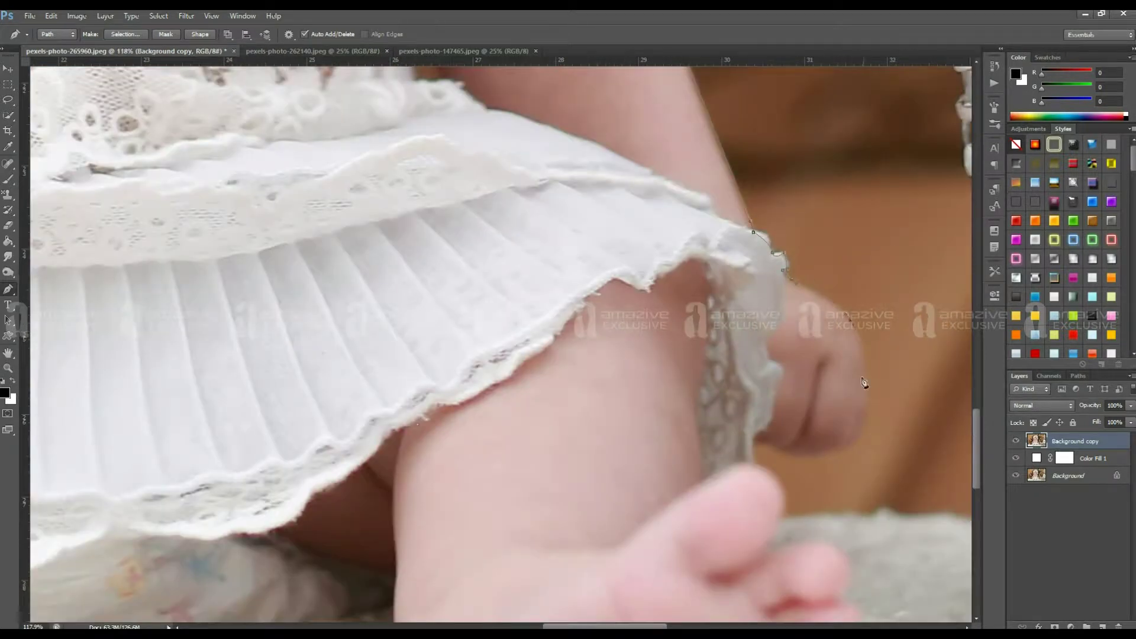
scroll(862, 381, "down", 2)
left_click(865, 411)
left_click(850, 441)
scroll(835, 485, "down", 5)
scroll(851, 344, "down", 4)
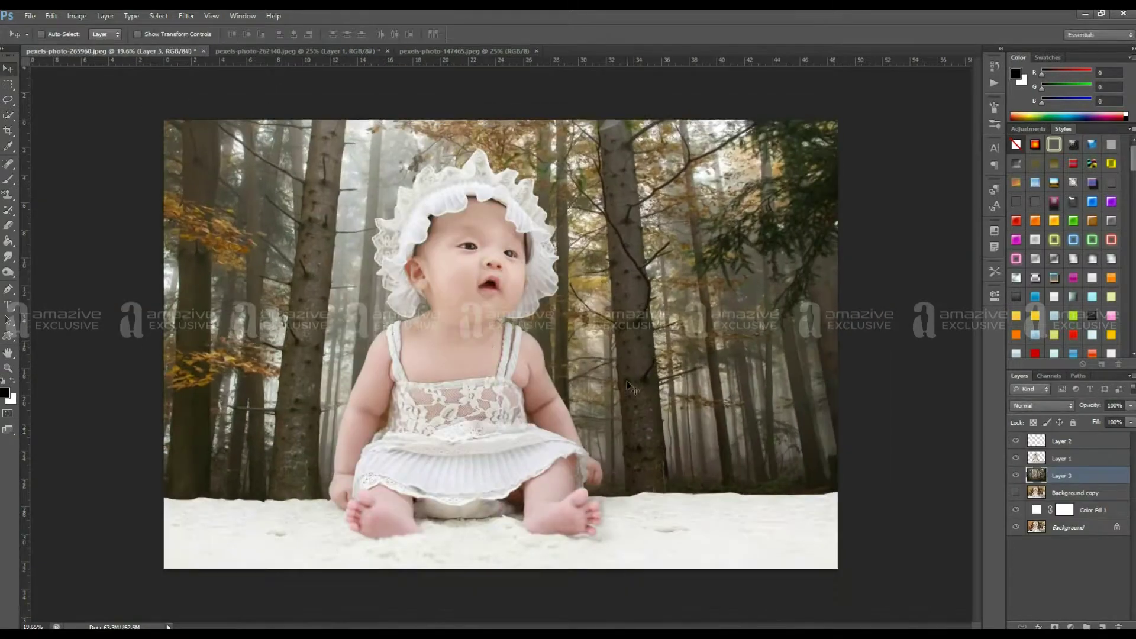
Add a Curves adjustment layer from the Layers panel's adjustment menu.
left_click(1070, 626)
left_click(1050, 438)
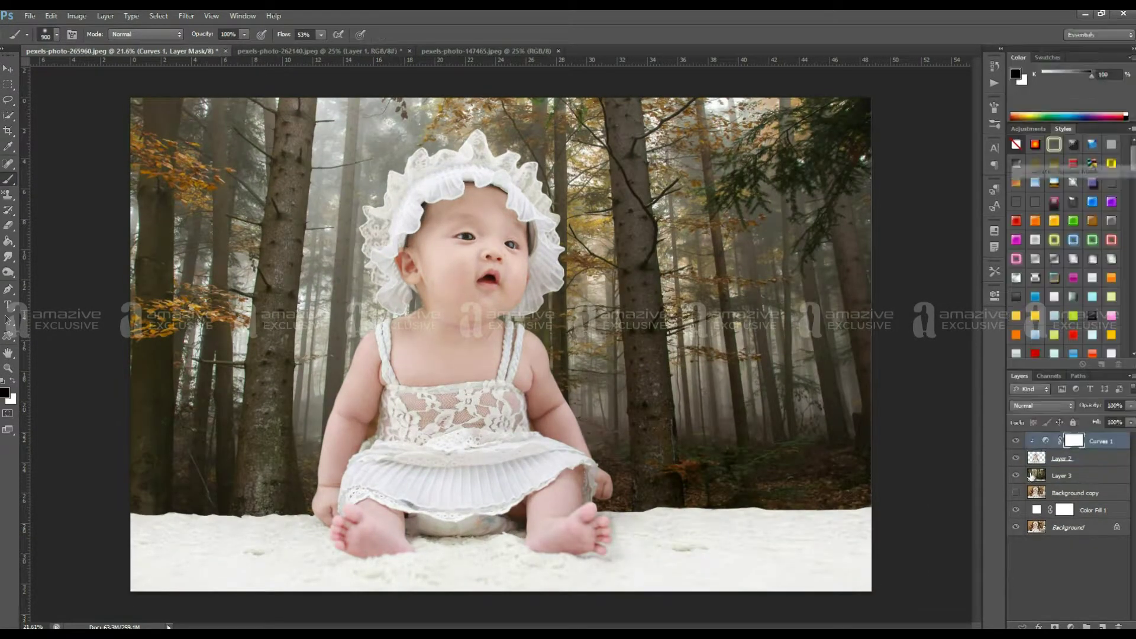
Paint brown across the bottom on a new clipped Layer 4 set to Overlay.
key("ctrl+shift+alt+n")
key("b")
mouse_move(616, 495)
left_mouse_down()
mouse_move(327, 568)
mouse_move(178, 550)
left_mouse_up()
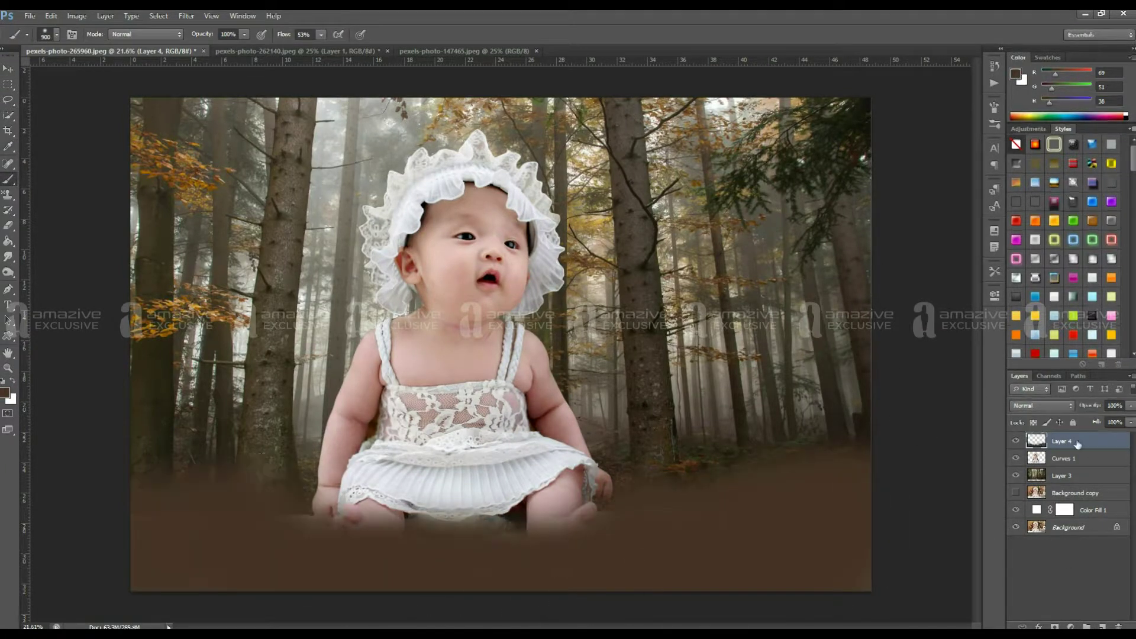
key("ctrl+alt+g")
left_click(1041, 406)
left_click(1029, 155)
Duplicate forest Layer 3, try clipping and blend modes on the copy, then delete it.
key("v")
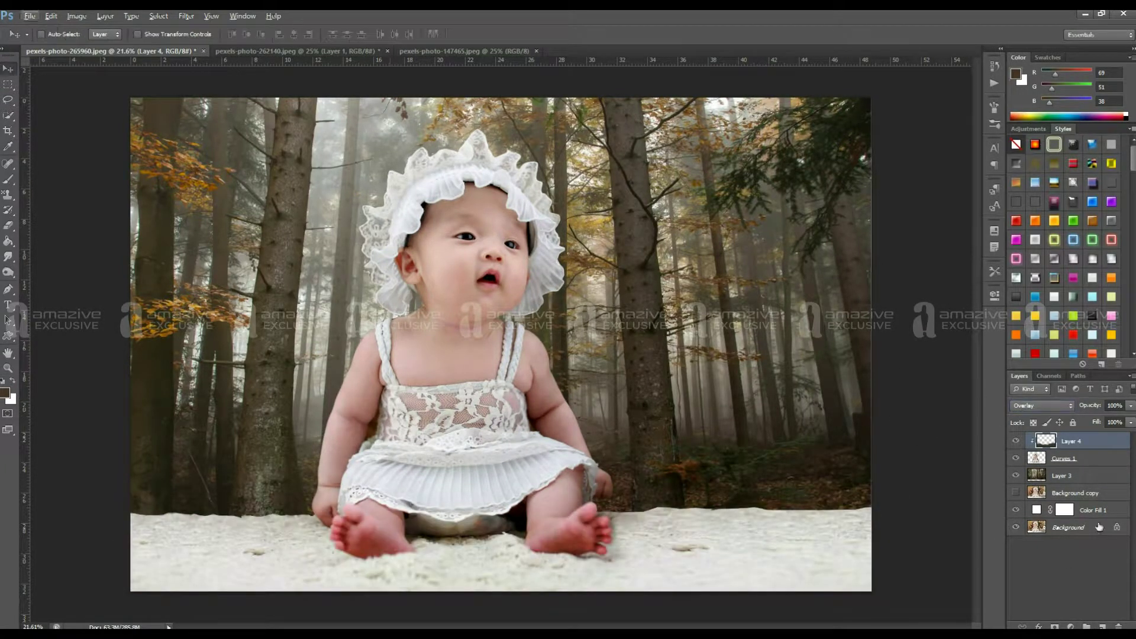
left_click_drag(1062, 475, 1062, 438)
right_click(1077, 441)
left_click(1053, 139)
left_click(1041, 406)
left_click(1045, 407)
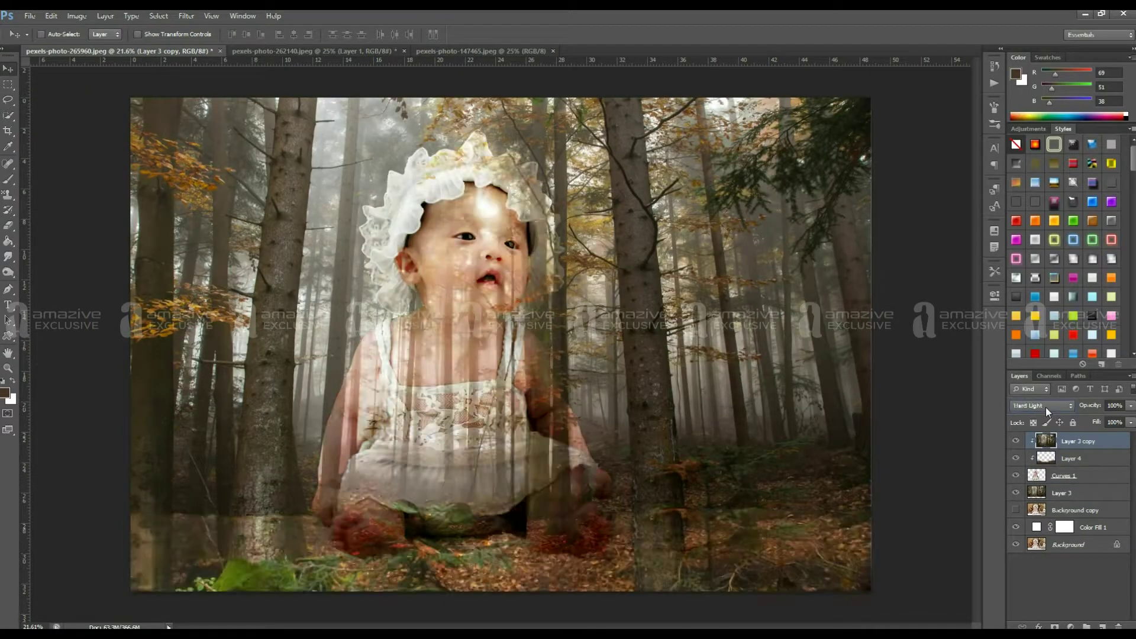
key("Delete")
Apply a Gaussian Blur to a duplicate of the forest layer.
left_click(1059, 475)
key("ctrl+j")
left_click(187, 16)
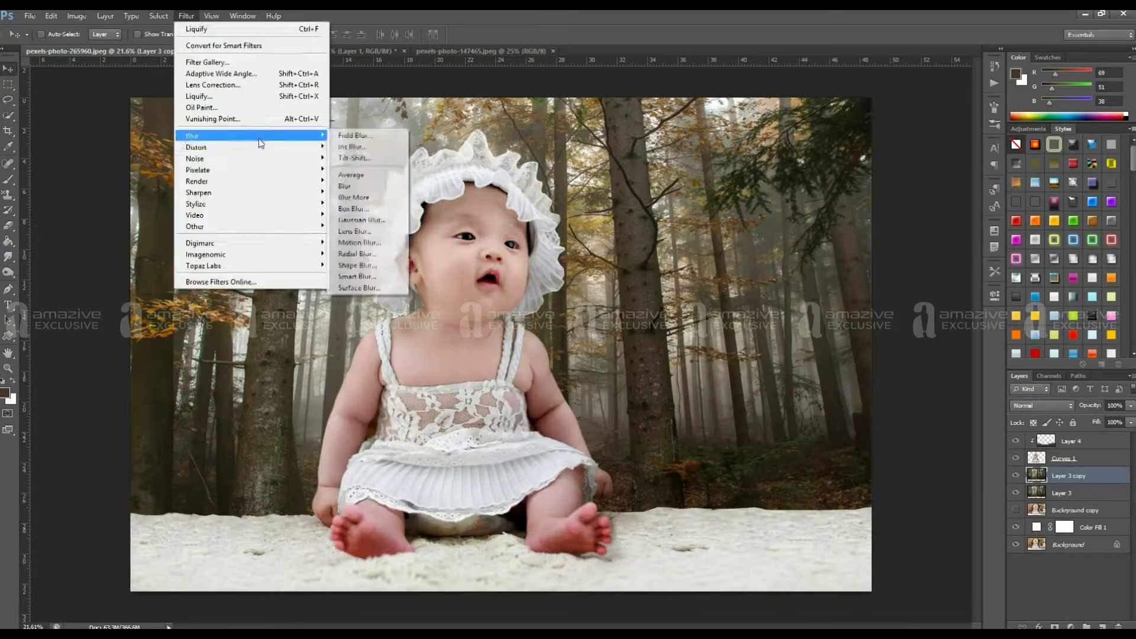
left_click(355, 218)
left_click(1045, 139)
Add a layer mask to Curves 1 and fill it with black.
left_click(1071, 459)
left_click(1054, 626)
key("b")
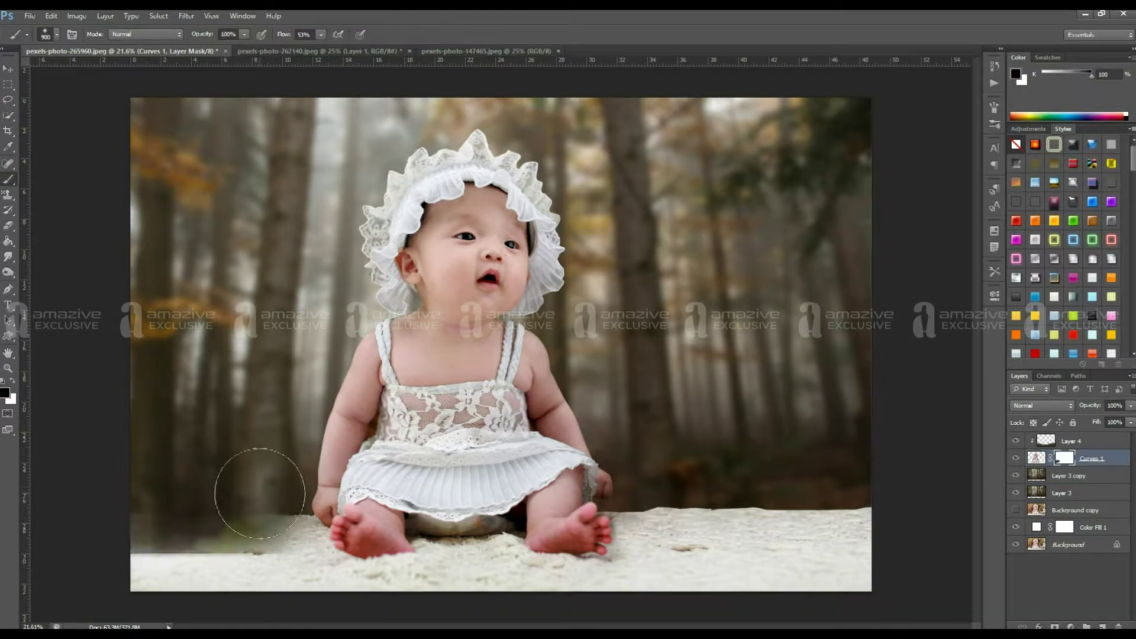
left_click_drag(162, 462, 284, 473)
key("d")
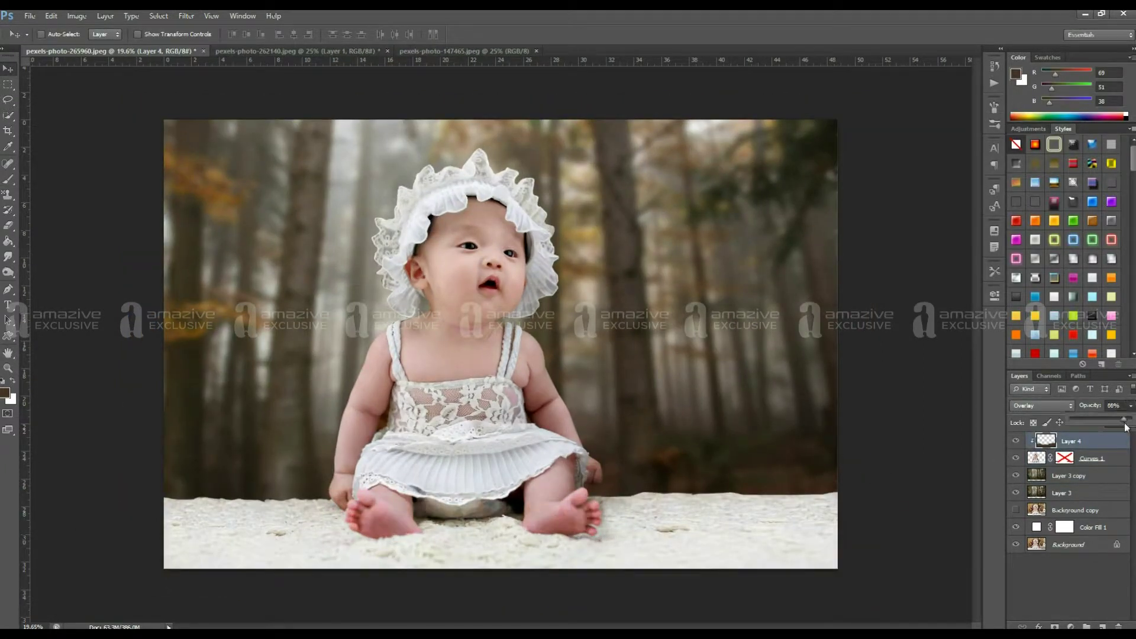
left_click(1091, 459)
key("d")
key("g")
left_click(471, 500)
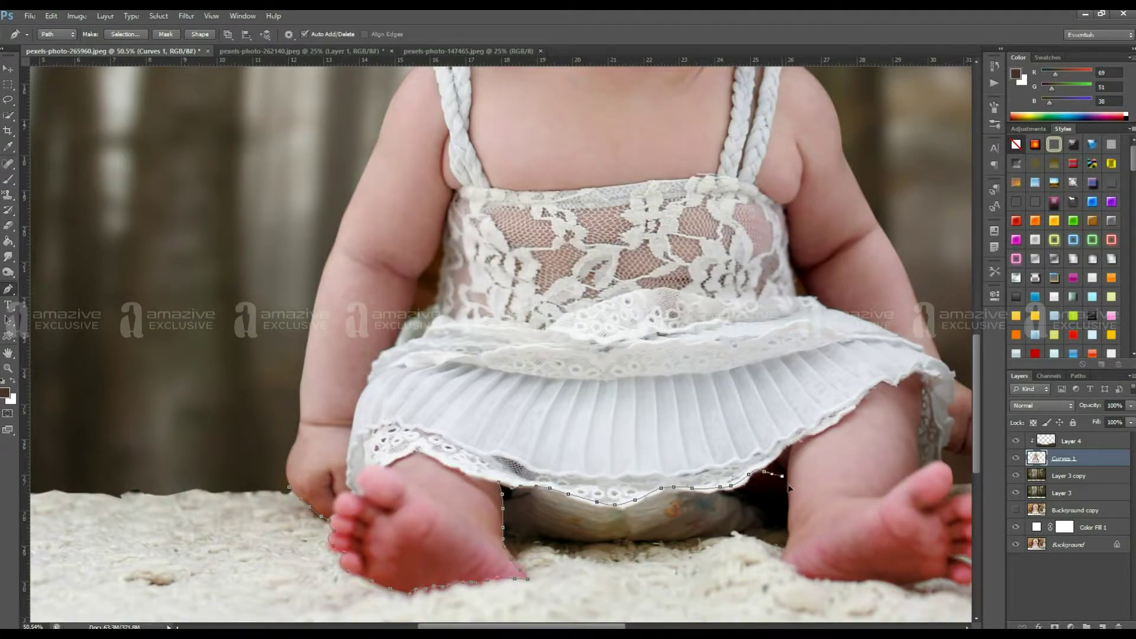
Pan and zoom to bring the baby's right foot and toes into view.
left_click_drag(873, 580, 677, 476)
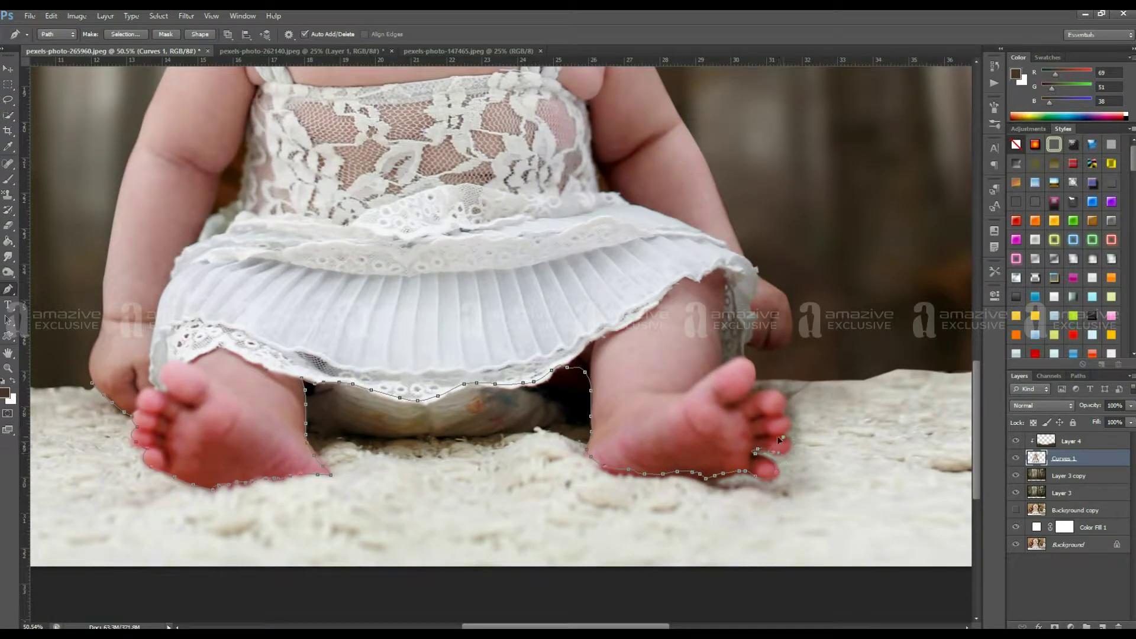
scroll(755, 398, "down", 5)
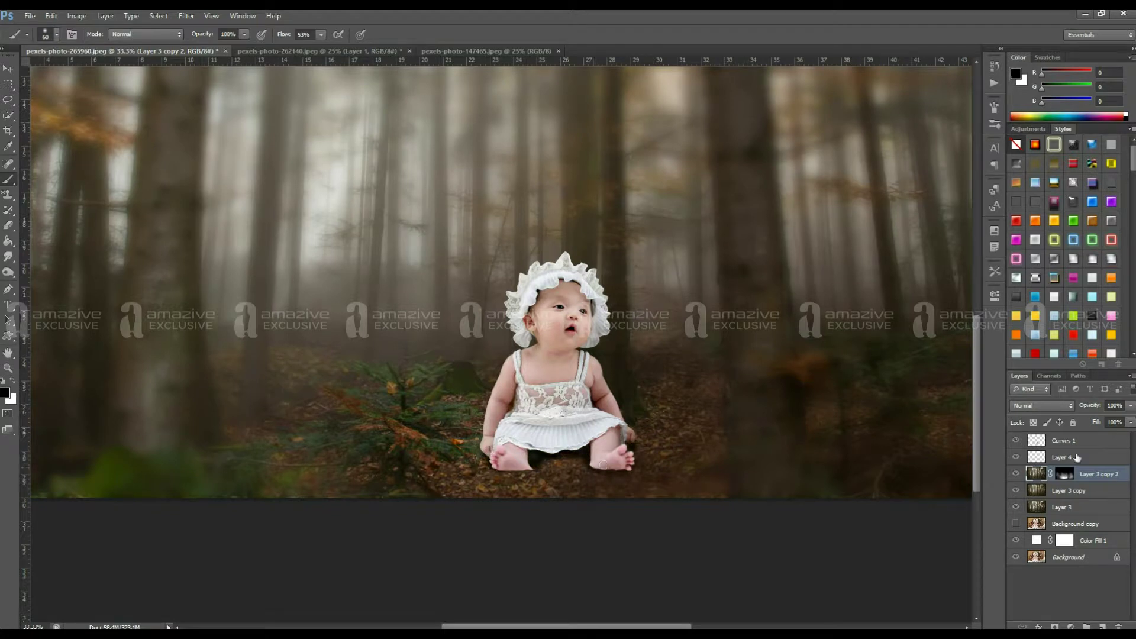
Clean up the baby cutout with the Eraser, working on the layer's pixels rather than its mask.
left_click(1064, 474)
key("e")
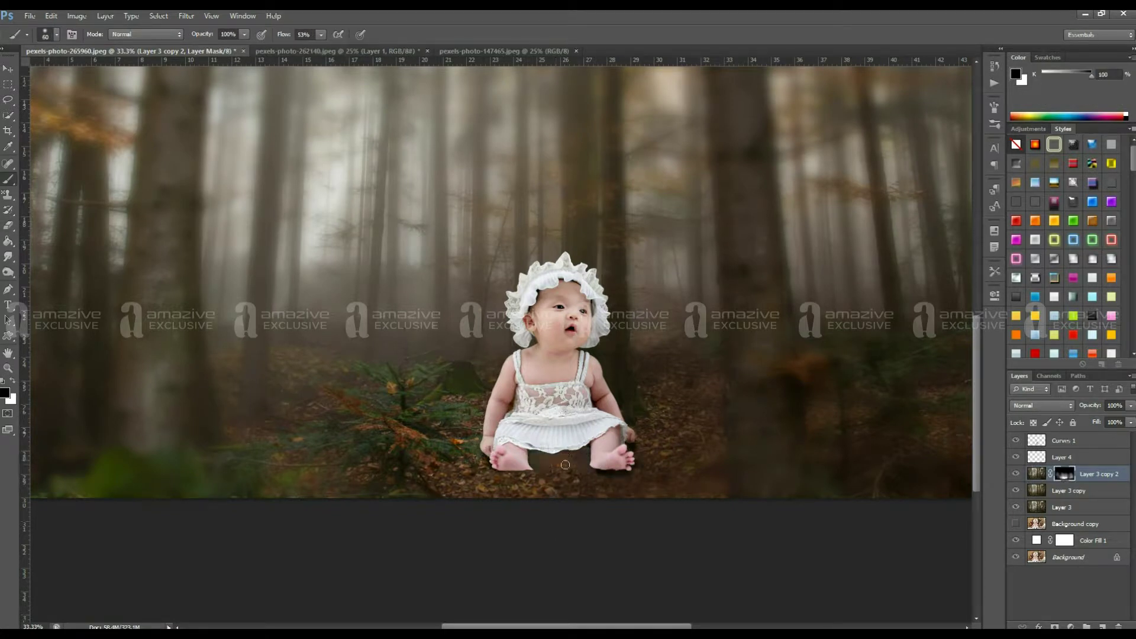
left_click(1036, 473)
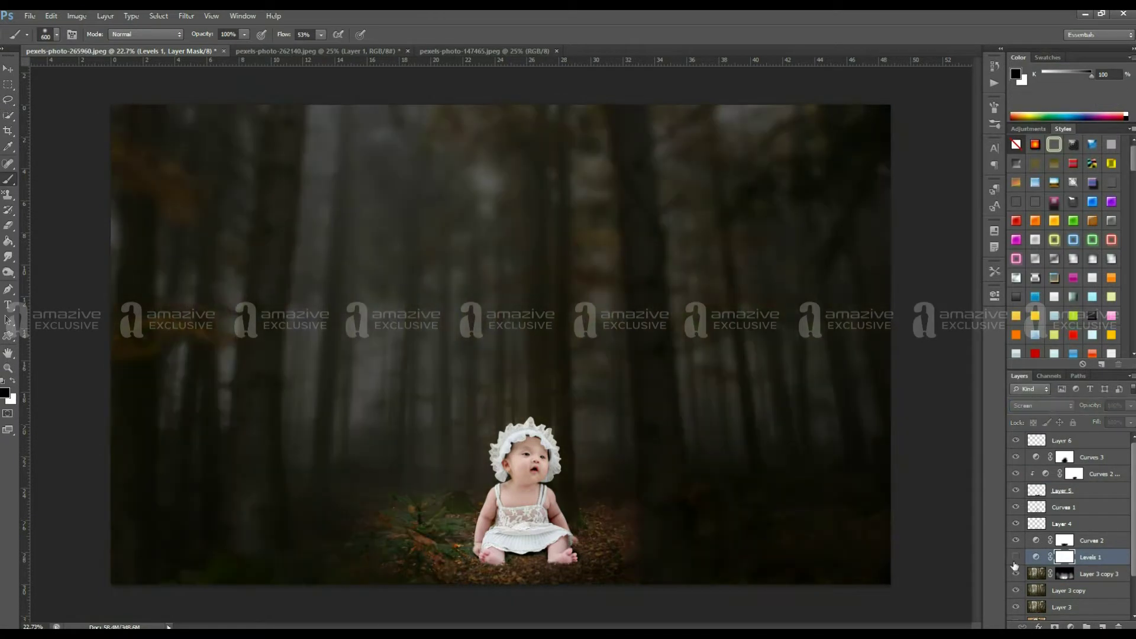
Set the darkening layer to Multiply at 22% and the fill layer to Overlay.
scroll(1042, 406, "up", 10)
left_click_drag(1131, 405, 1085, 422)
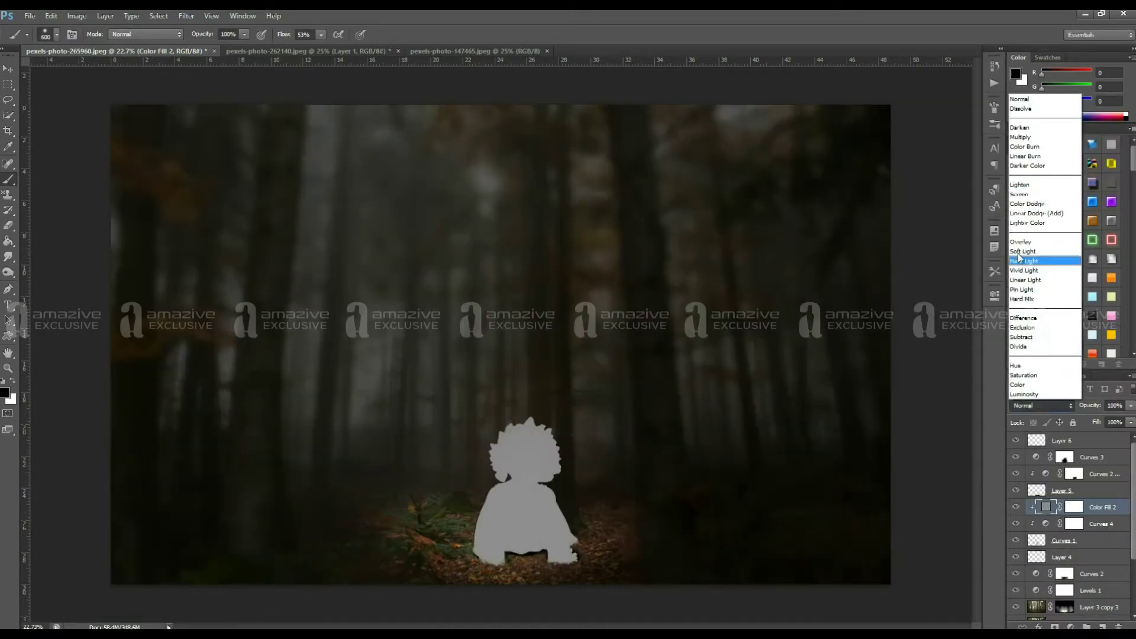
left_click(1020, 242)
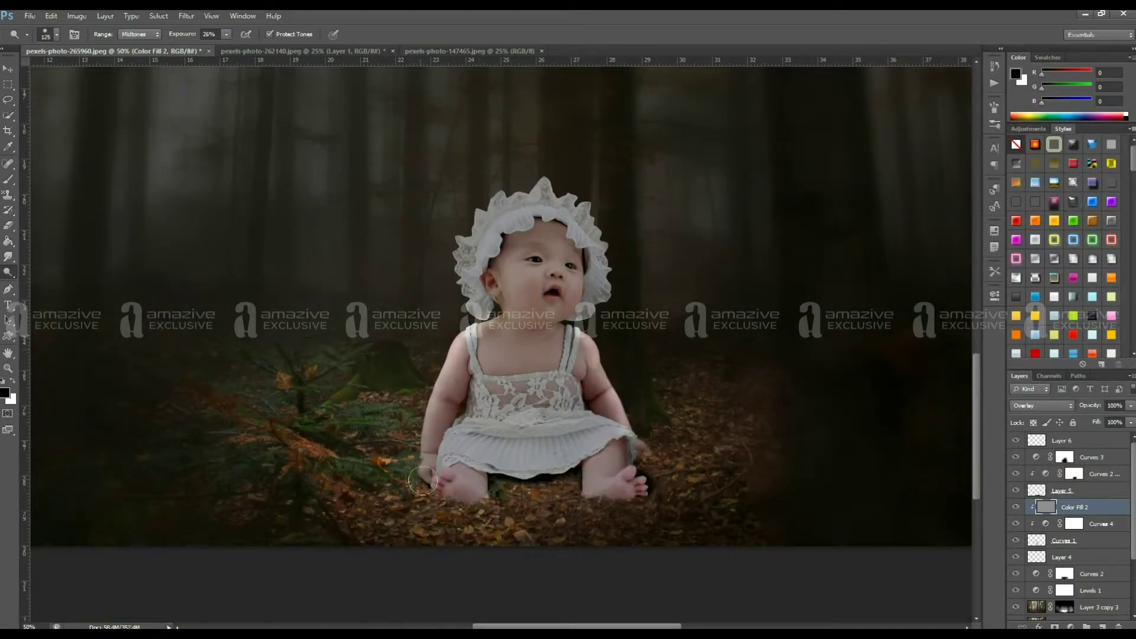
Burn shading onto the baby's chest and dress with the Burn tool.
right_click(8, 272)
left_click(53, 283)
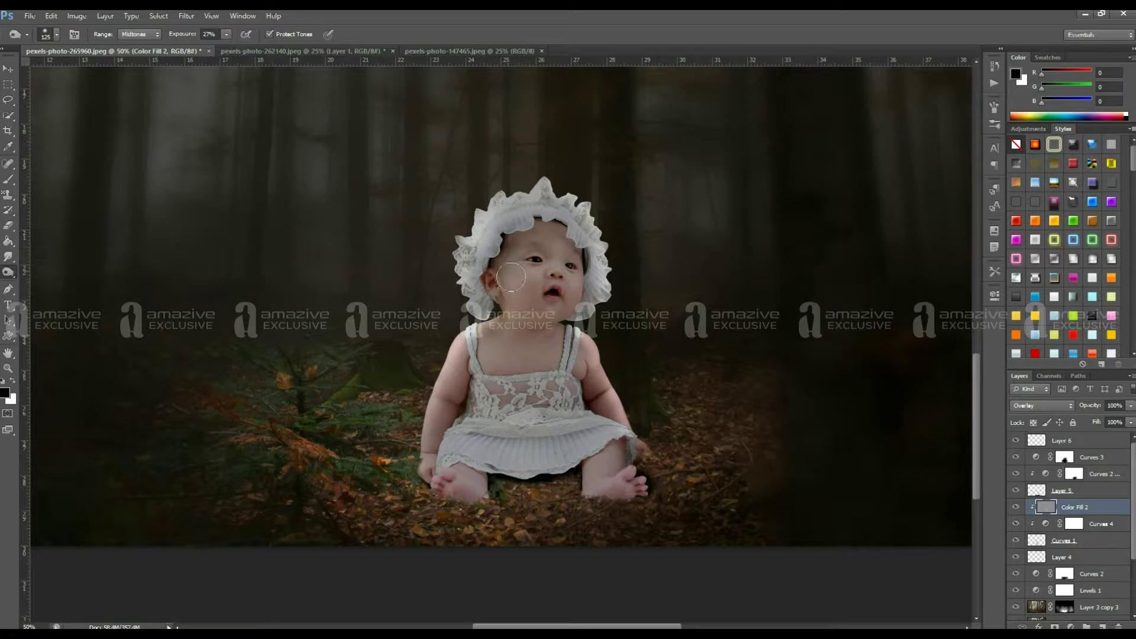
left_click_drag(549, 244, 561, 462)
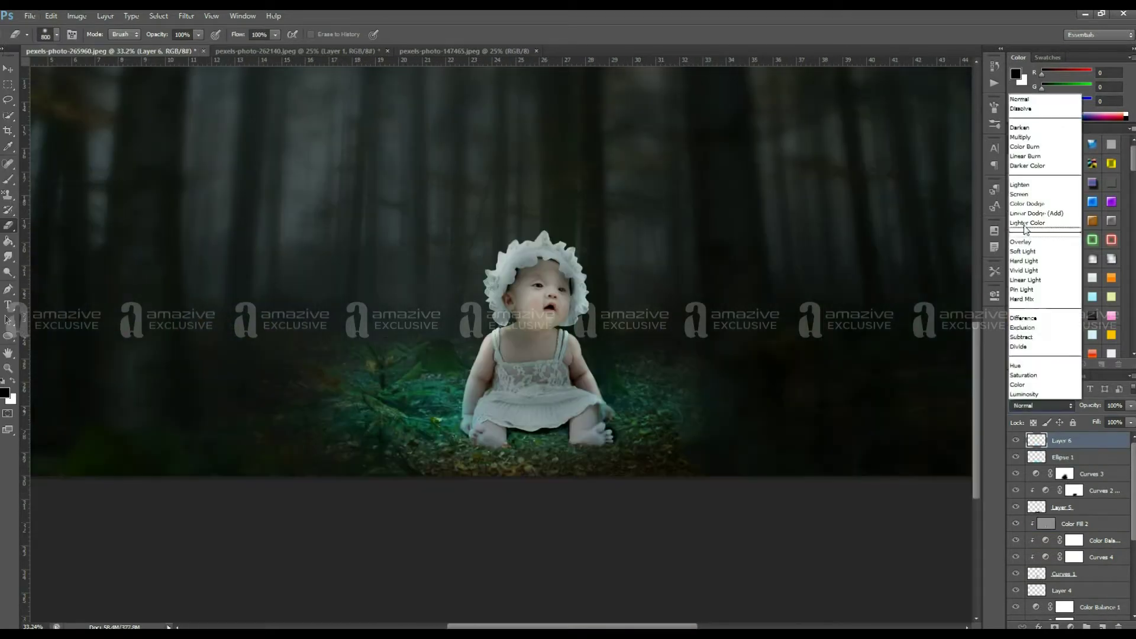
Set Ellipse 1 to Overlay, paint cyan rim light along the bonnet, and add Layer 7.
left_click(1021, 241)
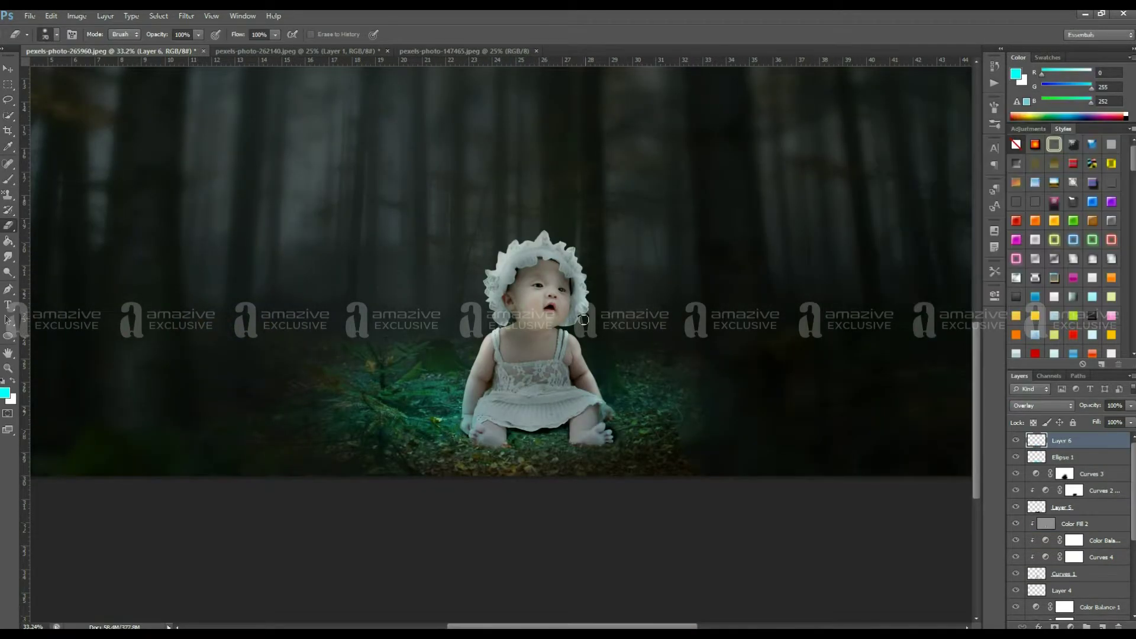
key("b")
left_click_drag(583, 364, 529, 283)
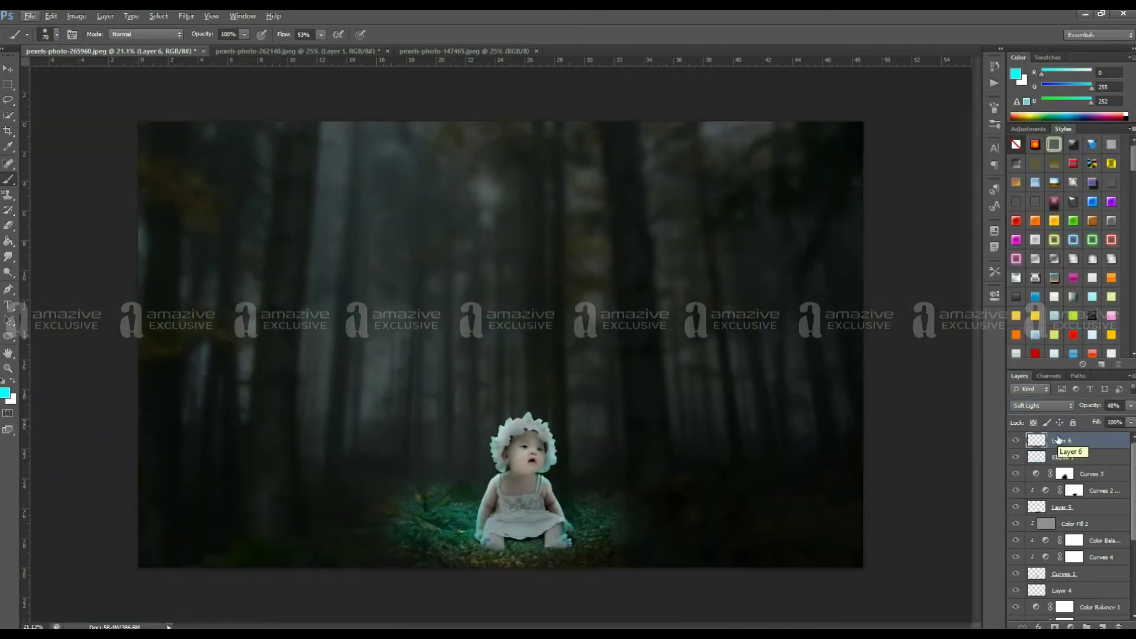
key("ctrl+shift+alt+n")
key("p")
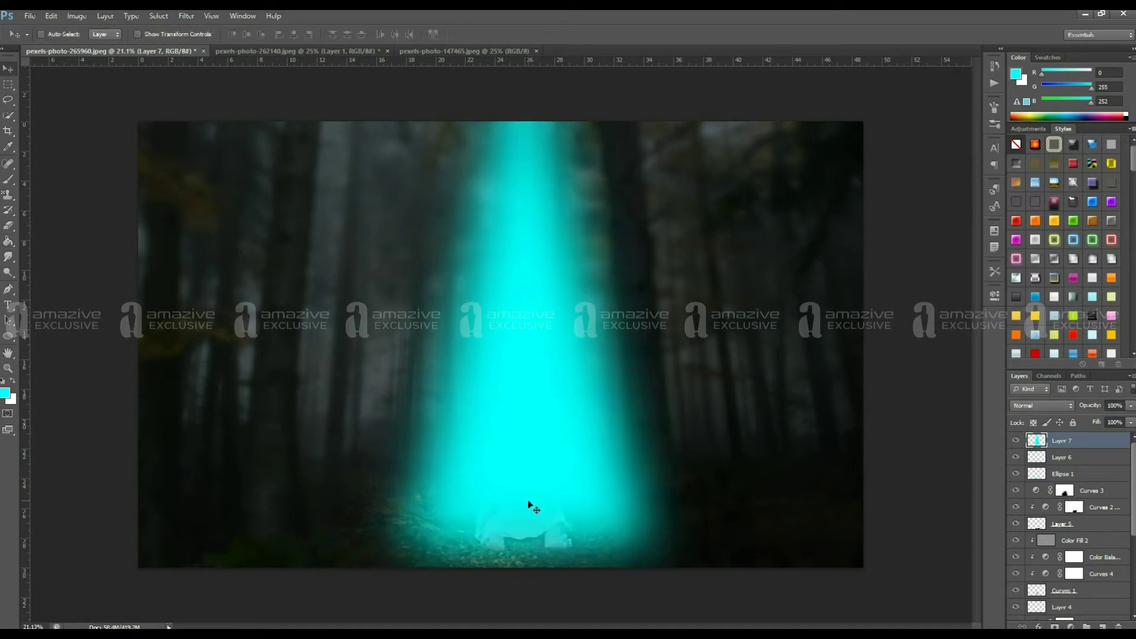
Set beam Layer 7 to Overlay, duplicate it, and cycle the copy's blend modes.
left_click(1057, 408)
left_click(1023, 302)
key("ctrl+j")
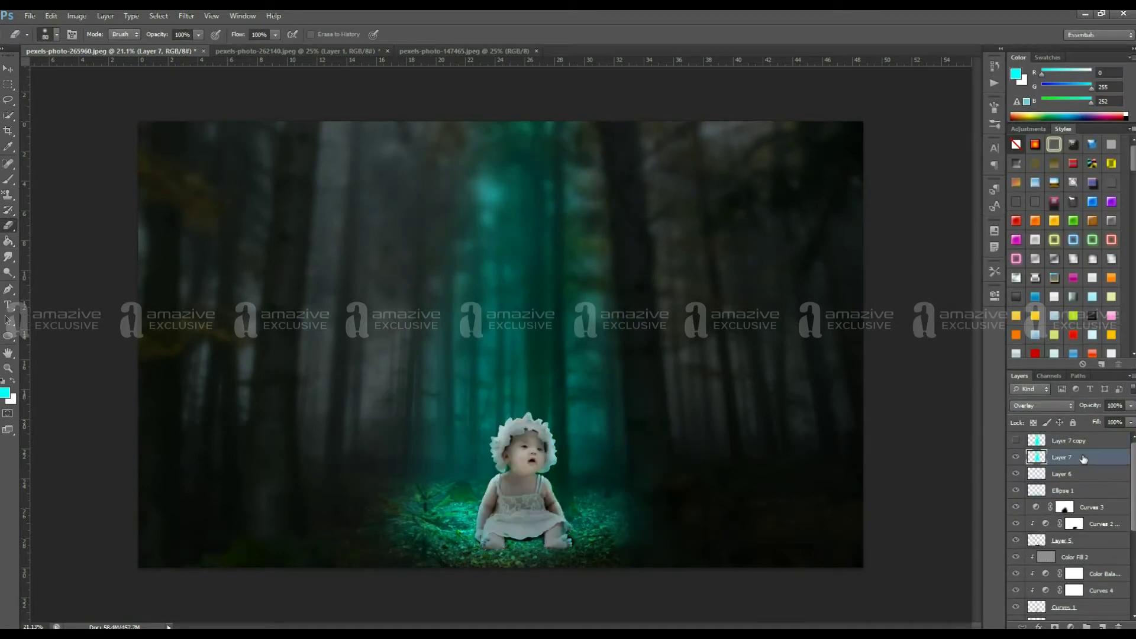
left_click(1055, 405)
key("Down")
key("Down")
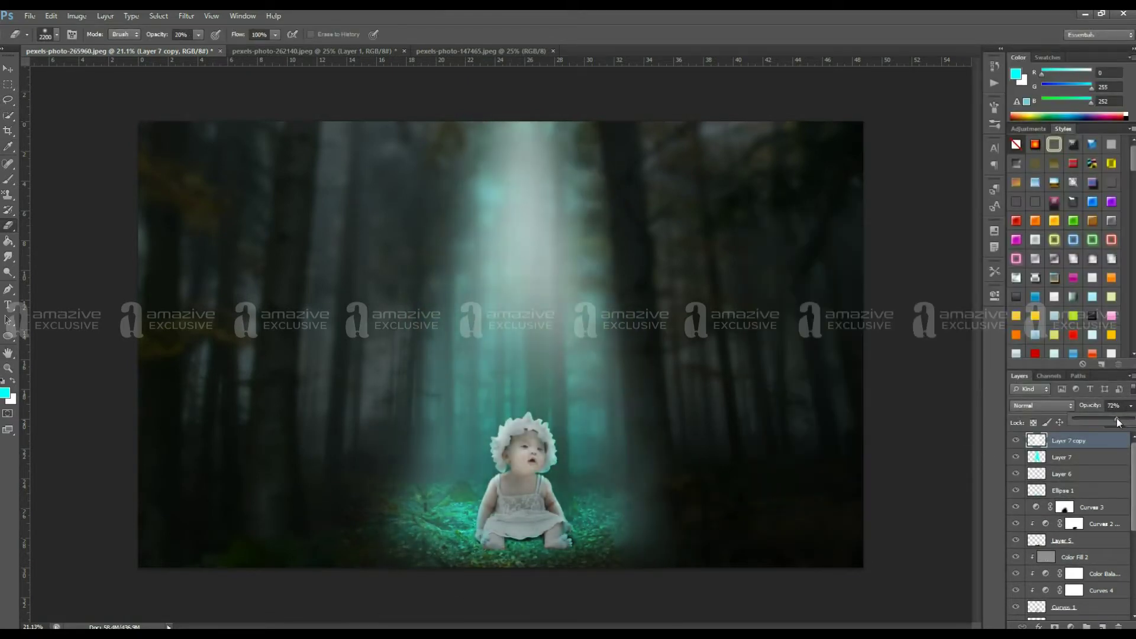
left_click(1068, 458)
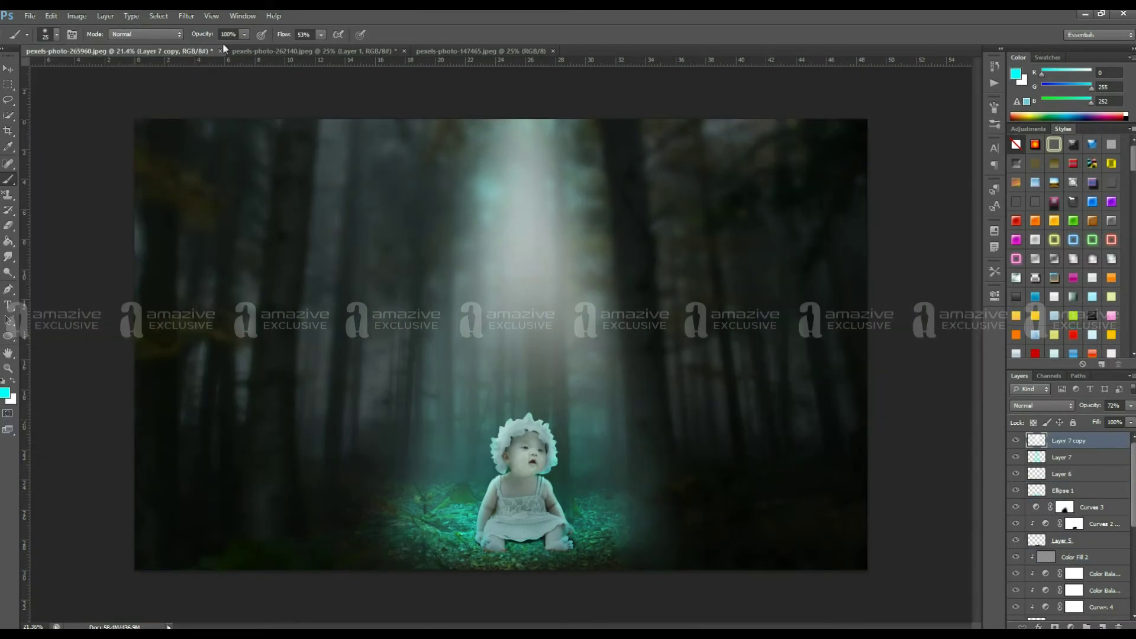
scroll(487, 424, "up", 2)
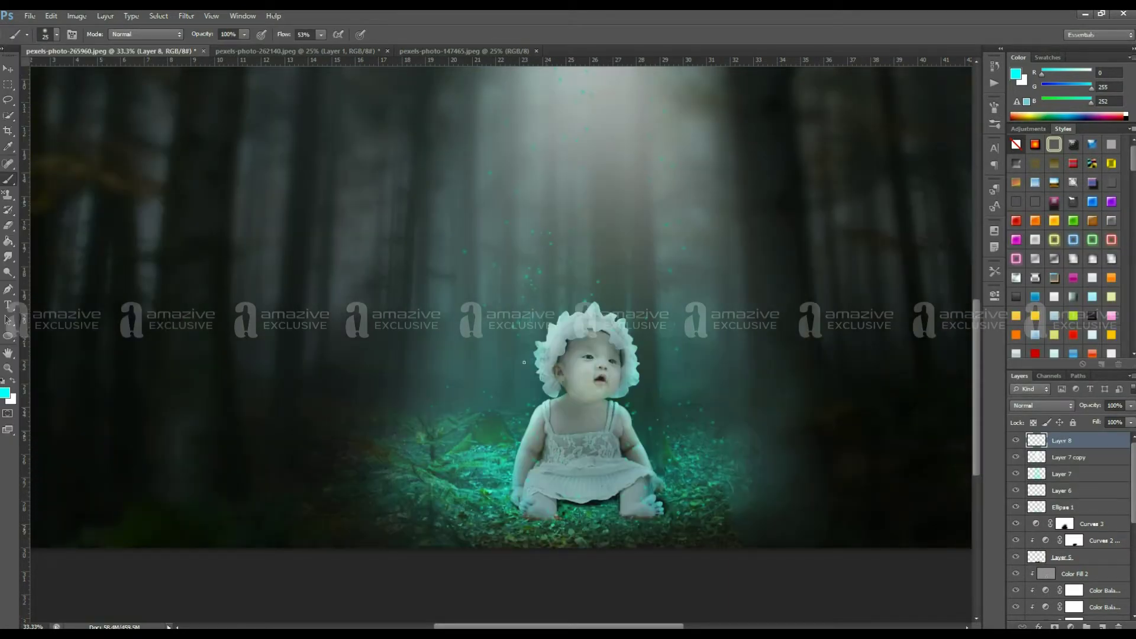
Paint cyan sparkles down the light beam, then erase the stray ones.
scroll(523, 362, "down", 3)
left_click_drag(524, 171, 435, 438)
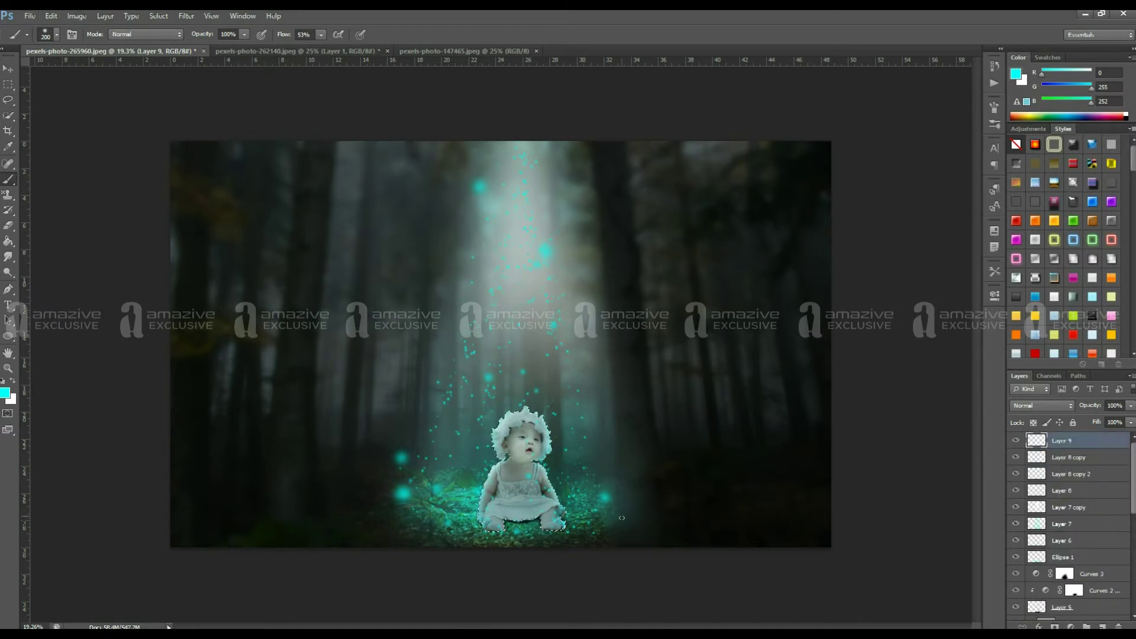
key("e")
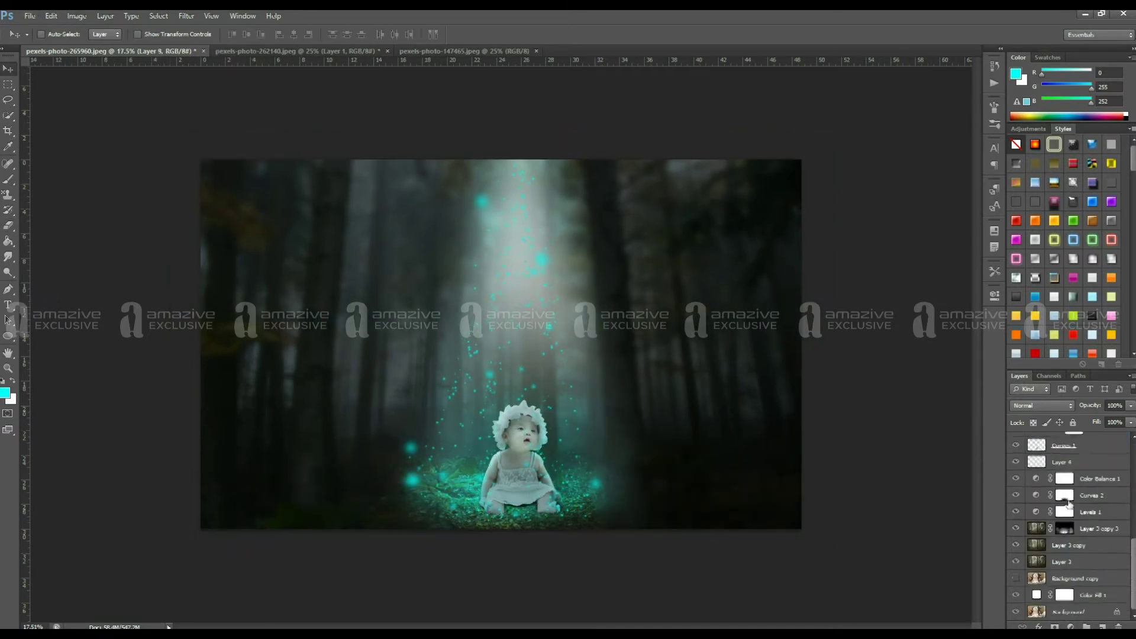
Add a Levels layer with midtones at 1.19 and a Red channel shift for a purplish tint.
left_click(1070, 626)
left_click(1042, 423)
left_click_drag(897, 409, 900, 413)
key("alt+3")
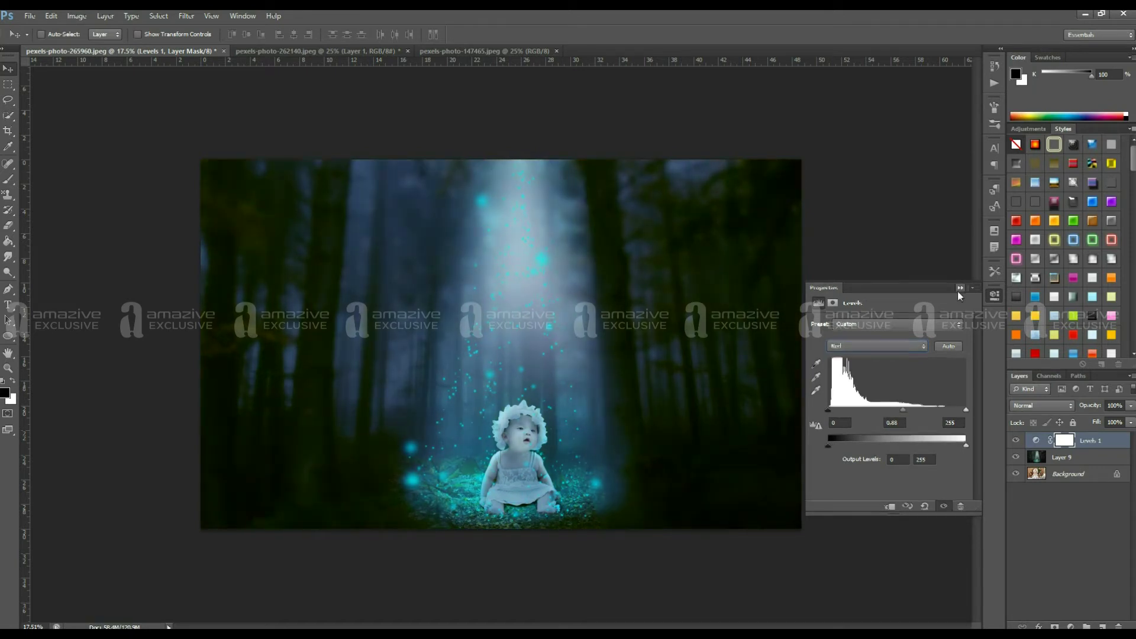
Merge visible layers into a copy and sharpen it with High Pass in Overlay mode.
key("ctrl+e")
key("ctrl+j")
left_click(187, 15)
left_click(355, 246)
key("Return")
key("shift+alt+o")
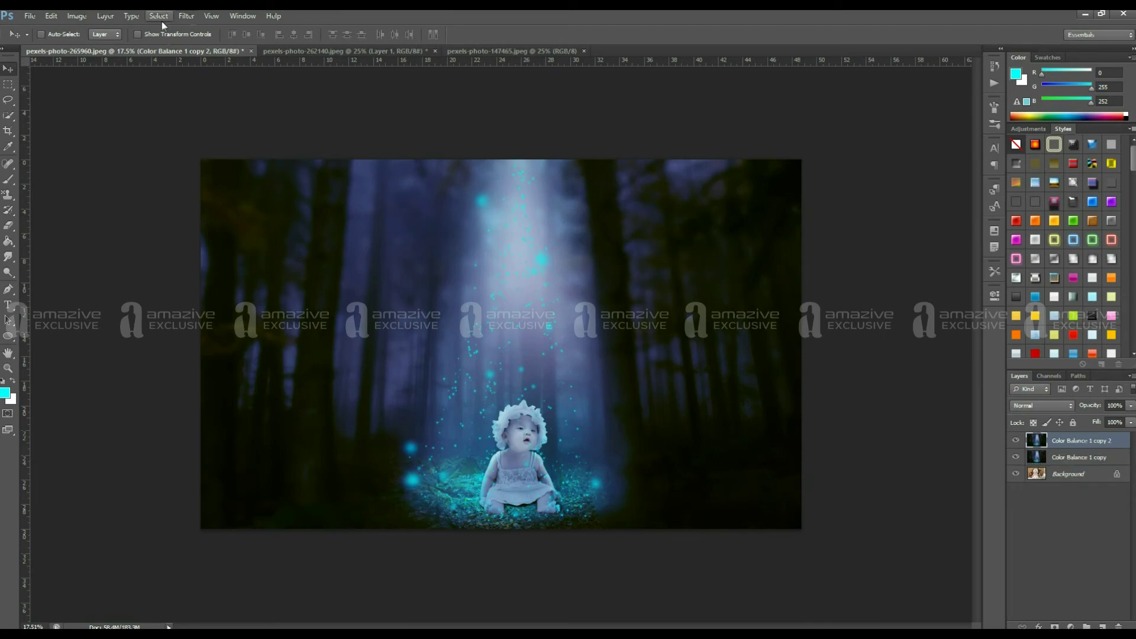
key("e")
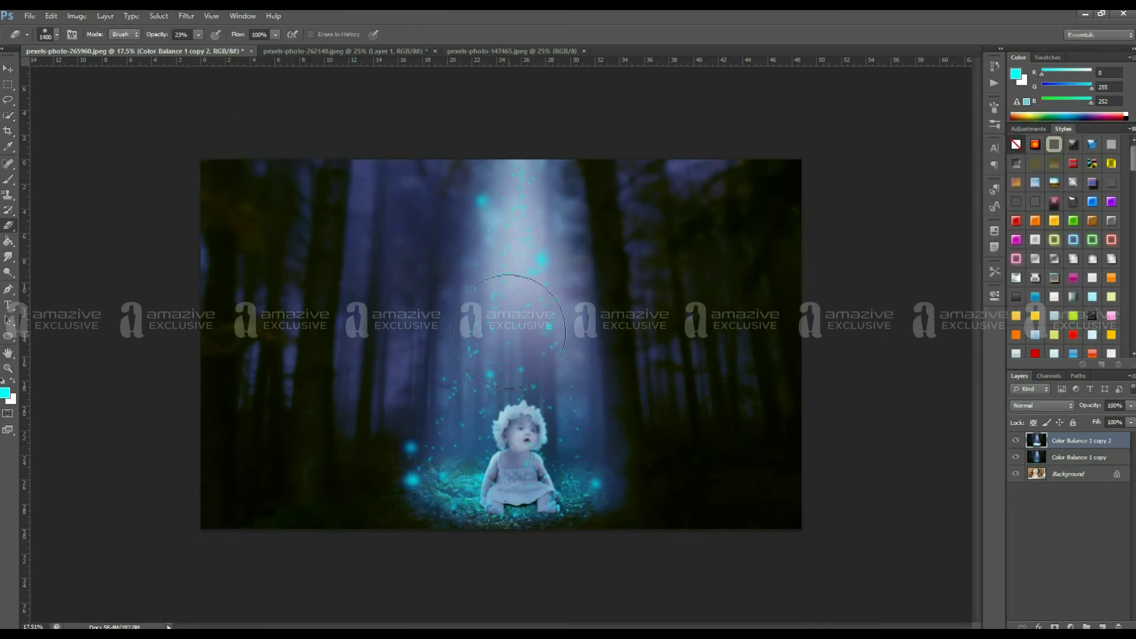